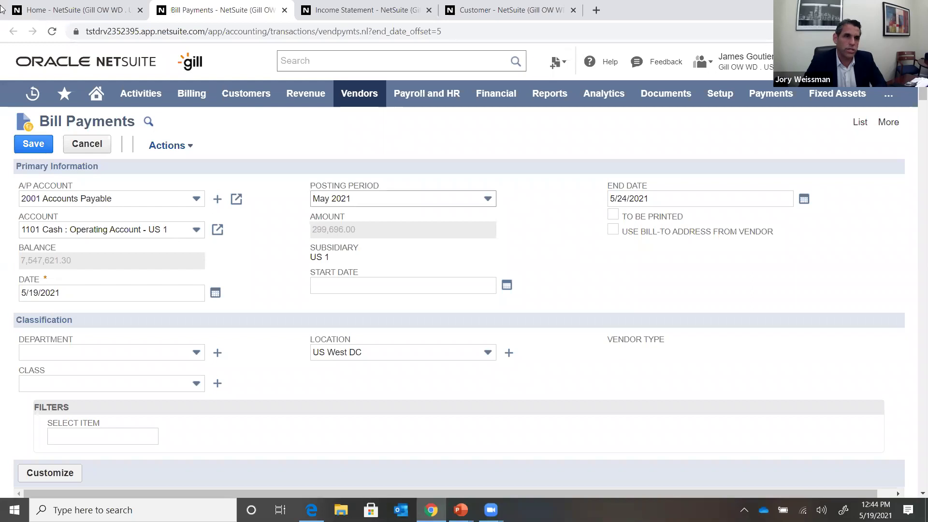
Examine the controller's home dashboard, from key performance indicators and cash requirements to sales trend, financial ratios and yearly income trend.
click(48, 11)
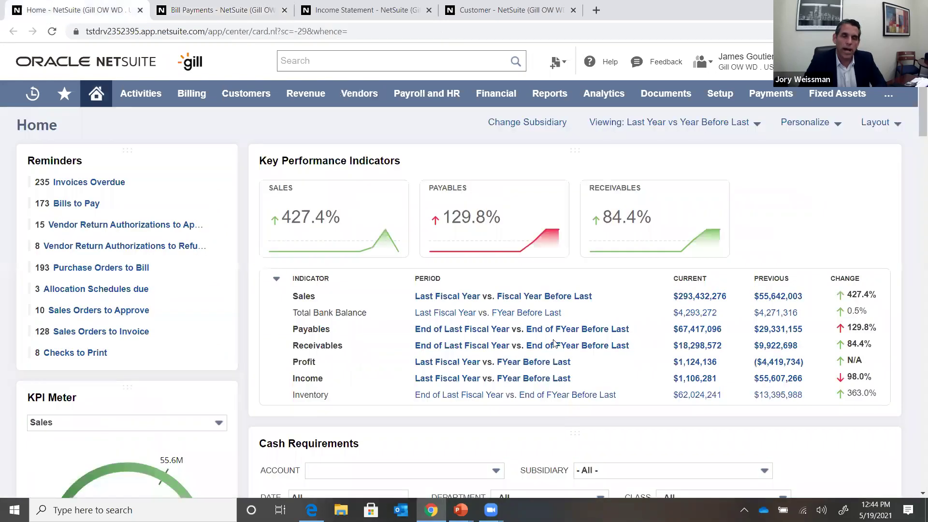
scroll(521, 307, down, 1)
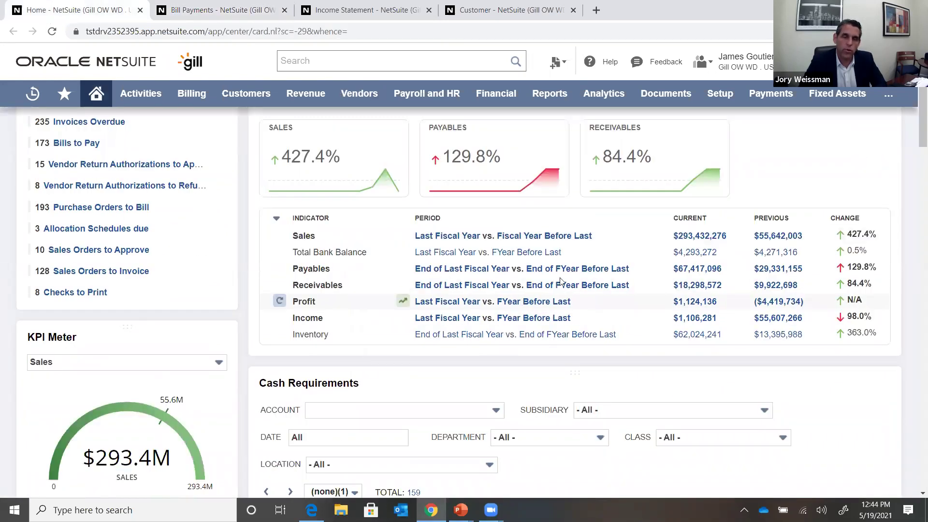
scroll(326, 235, down, 3)
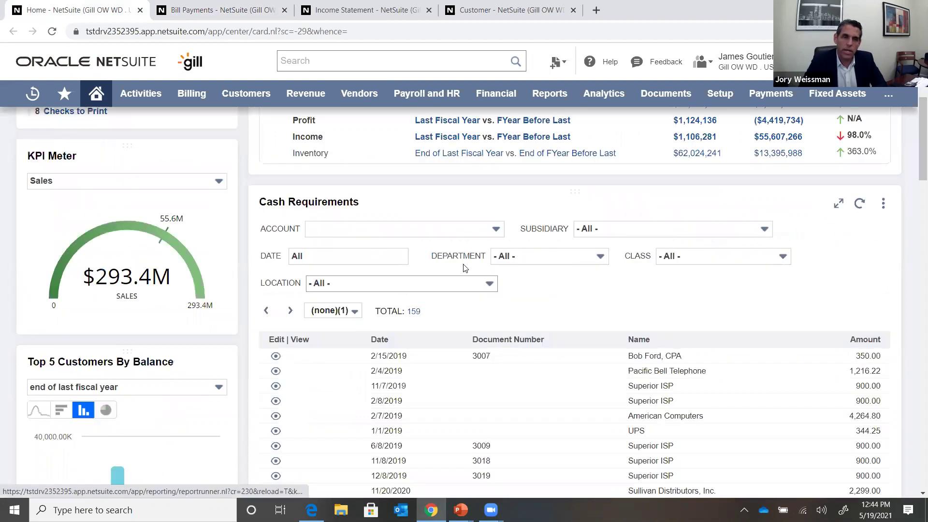
scroll(136, 335, down, 2)
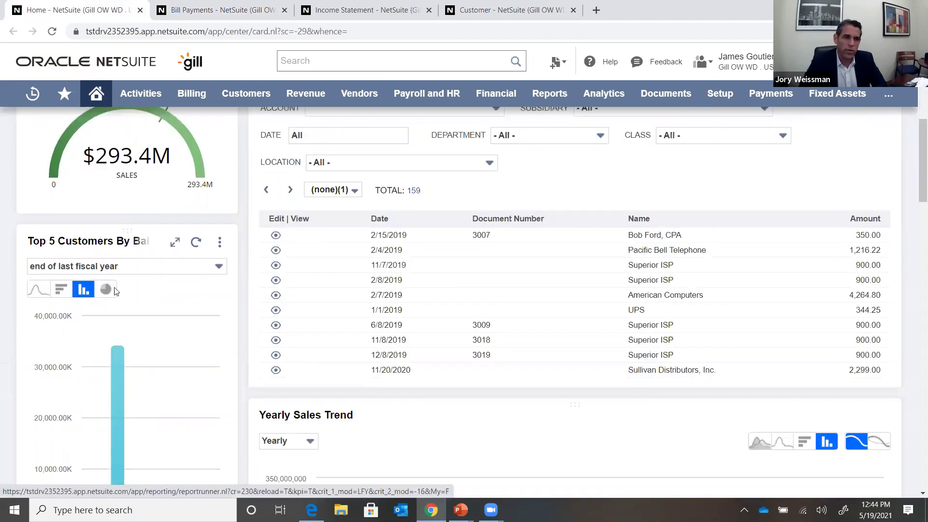
scroll(405, 368, down, 3)
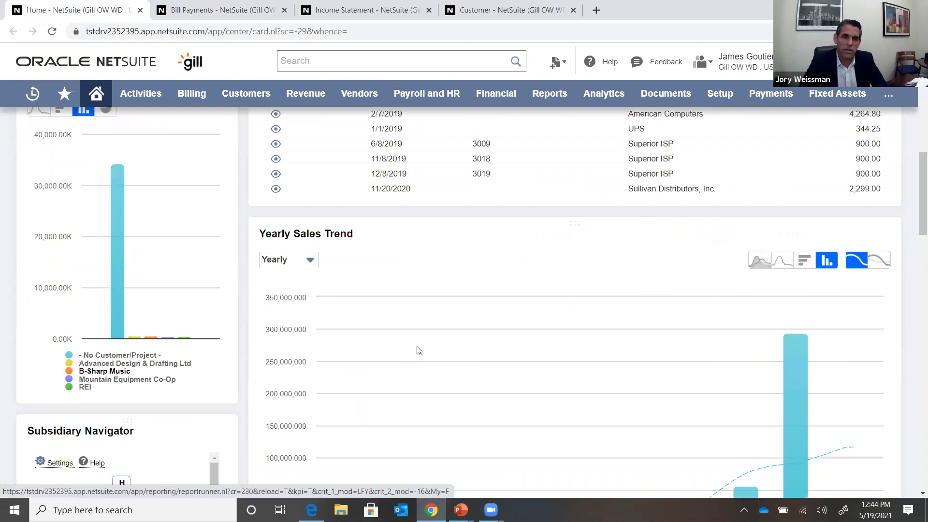
scroll(419, 350, down, 3)
scroll(411, 357, down, 4)
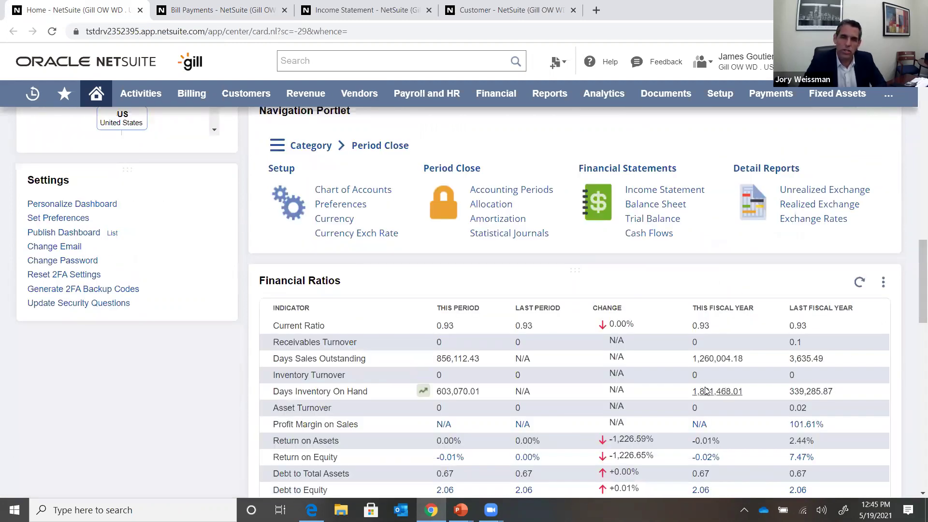
scroll(700, 384, down, 1)
scroll(701, 385, down, 3)
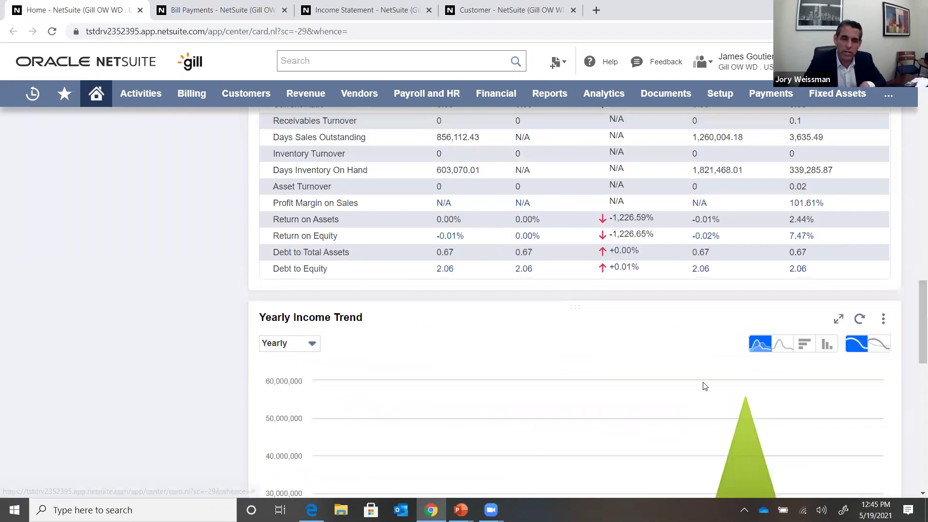
scroll(707, 386, up, 3)
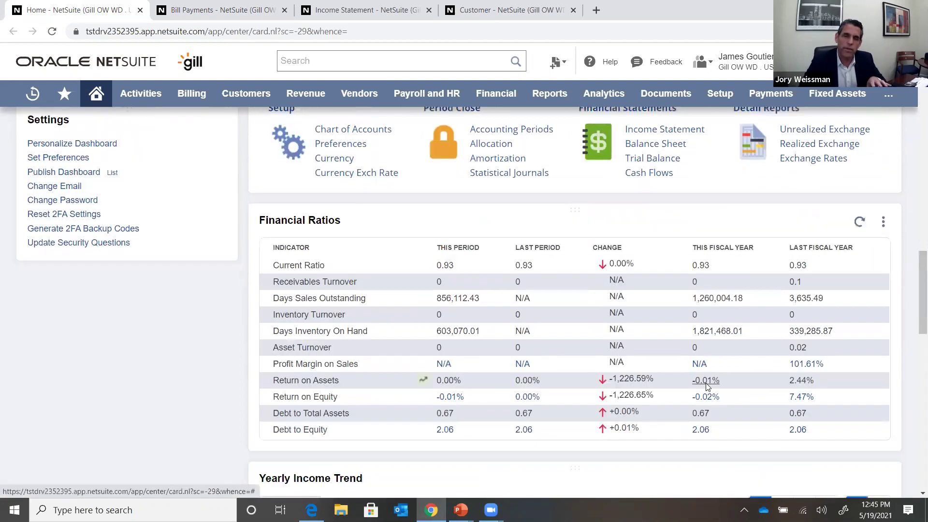
scroll(706, 385, up, 15)
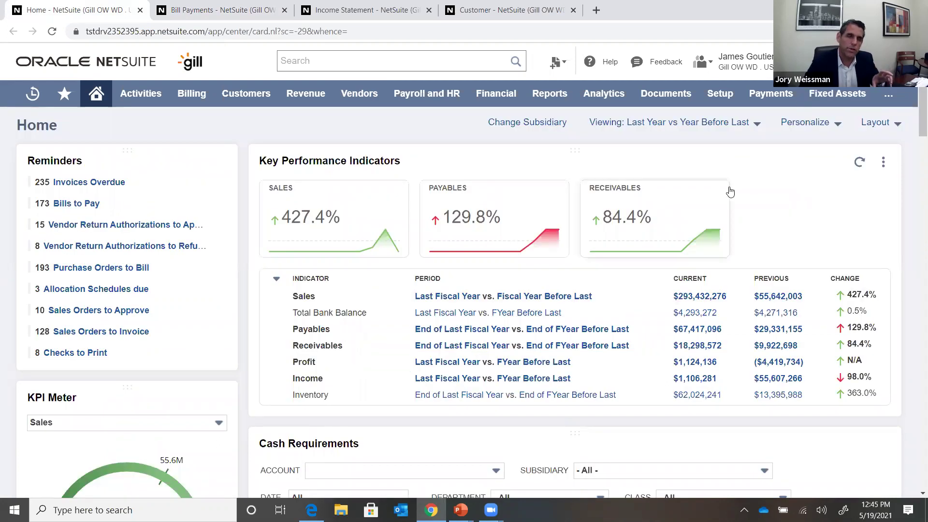
Search globally for customers matching "cust:Bel" and open the Belkin Airlines customer record.
click(336, 68)
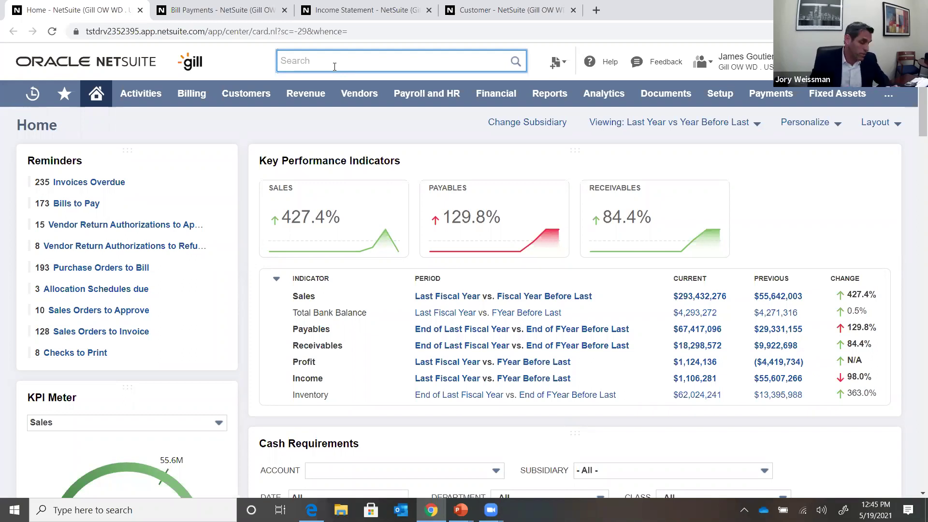
text(cus)
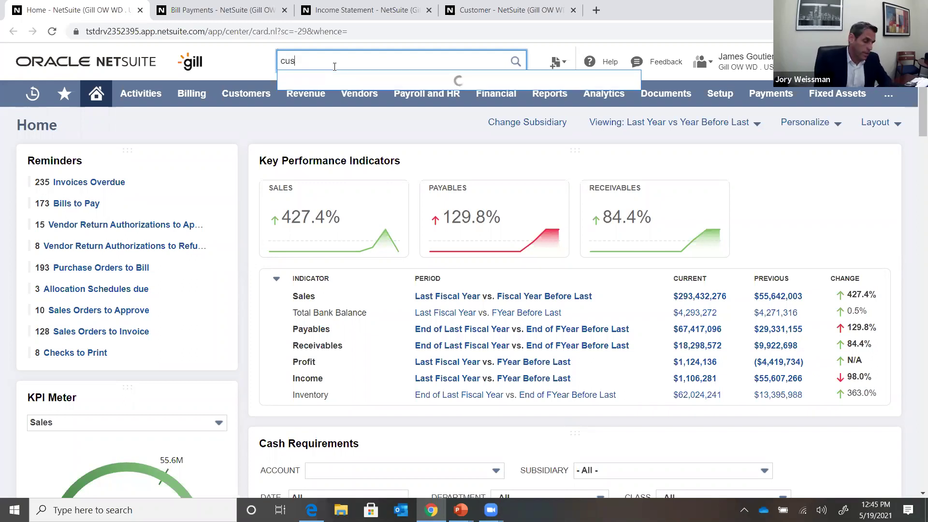
text(t:)
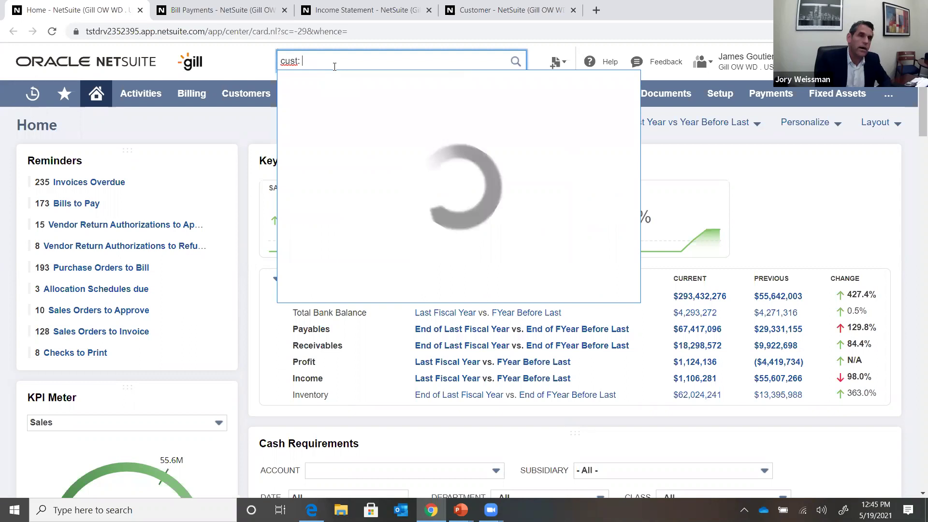
key(BackSpace)
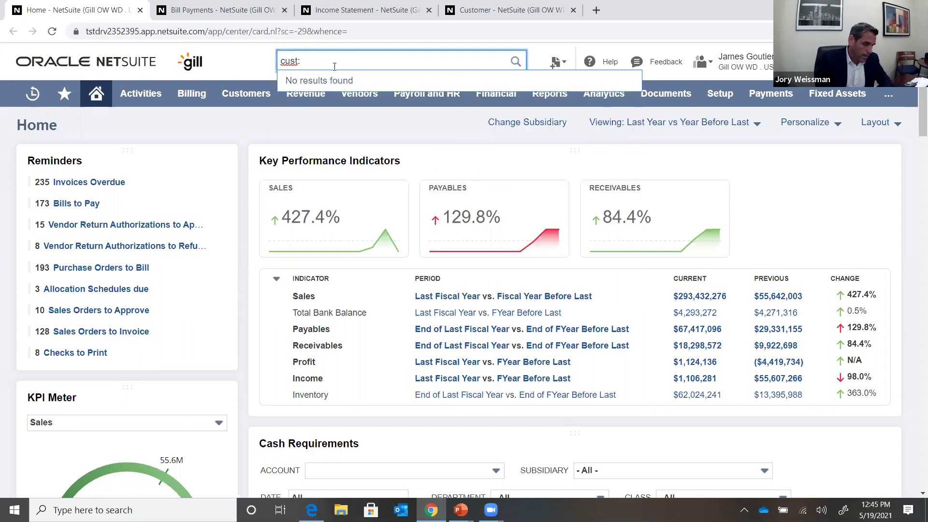
text(Beli)
key(BackSpace)
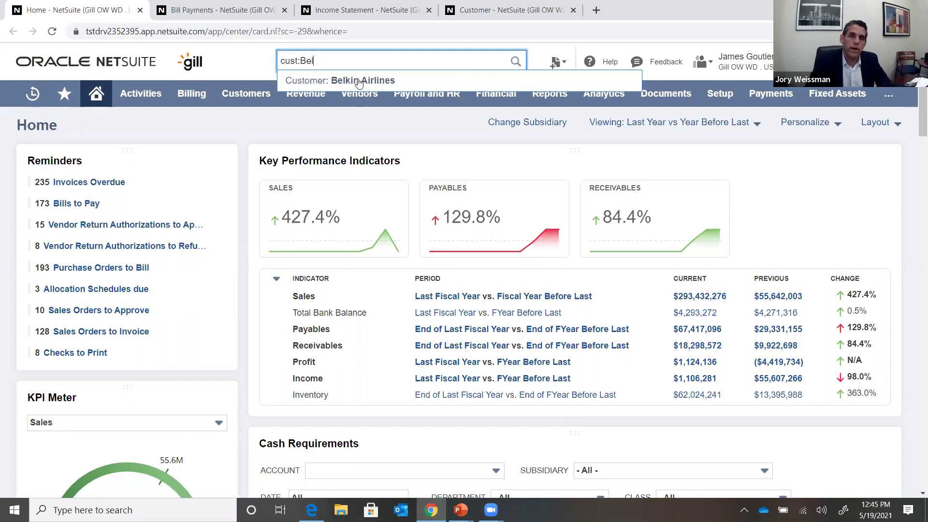
click(355, 79)
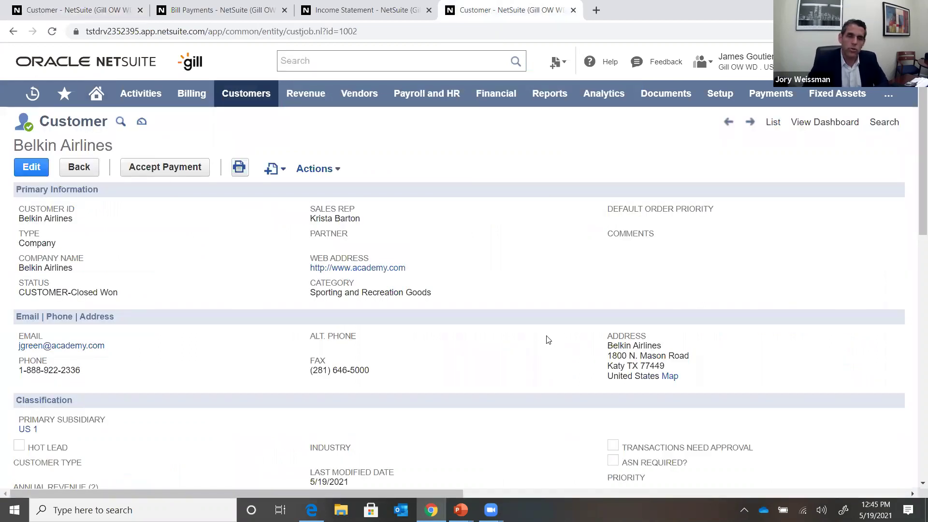
Look past the Belkin Airlines classification and financial details to the messages in its communication records.
scroll(549, 338, down, 3)
scroll(550, 336, down, 3)
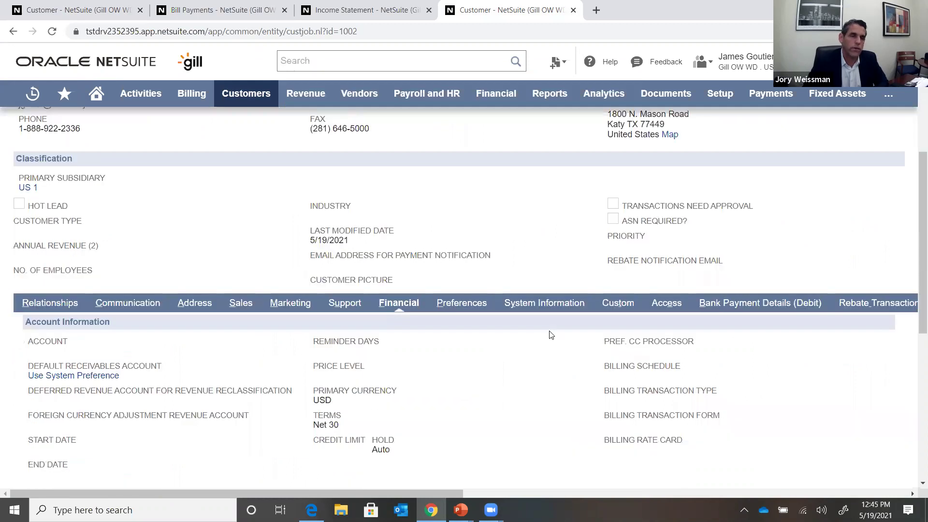
scroll(551, 334, down, 1)
scroll(523, 318, down, 1)
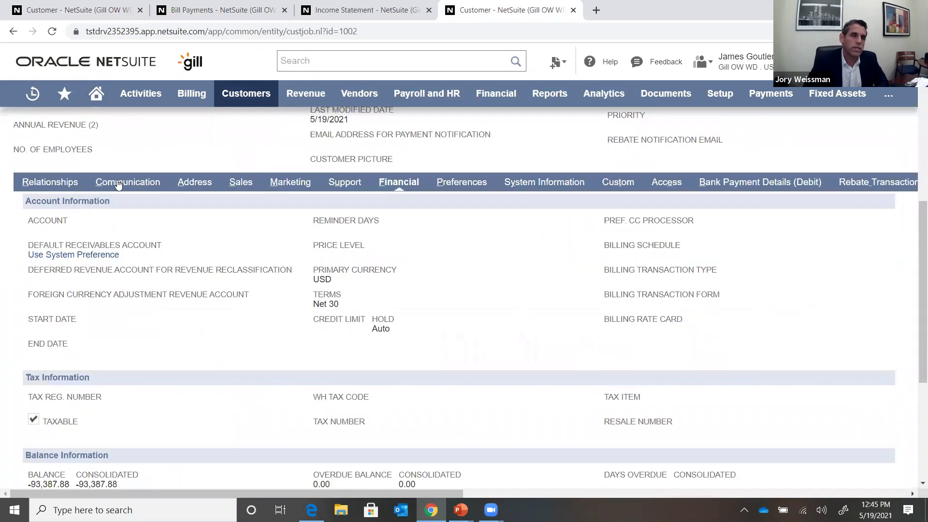
key(alt+c)
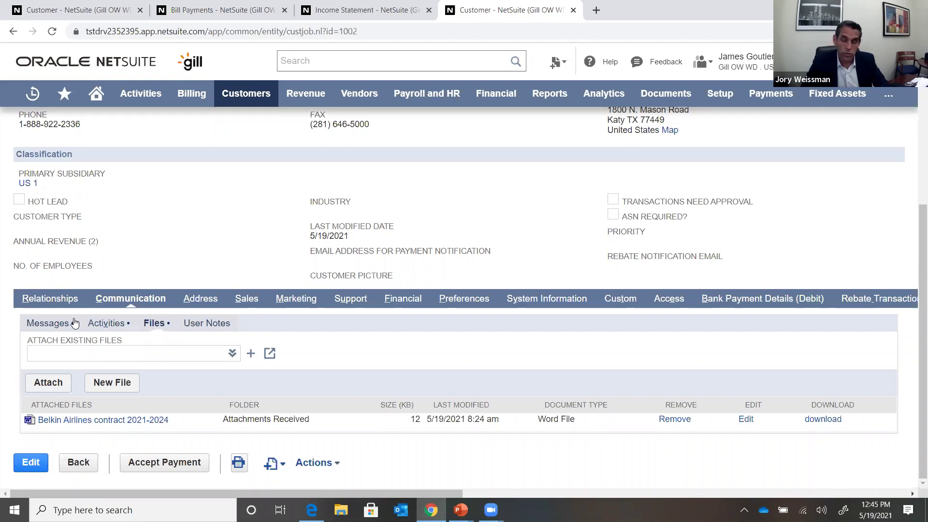
click(49, 328)
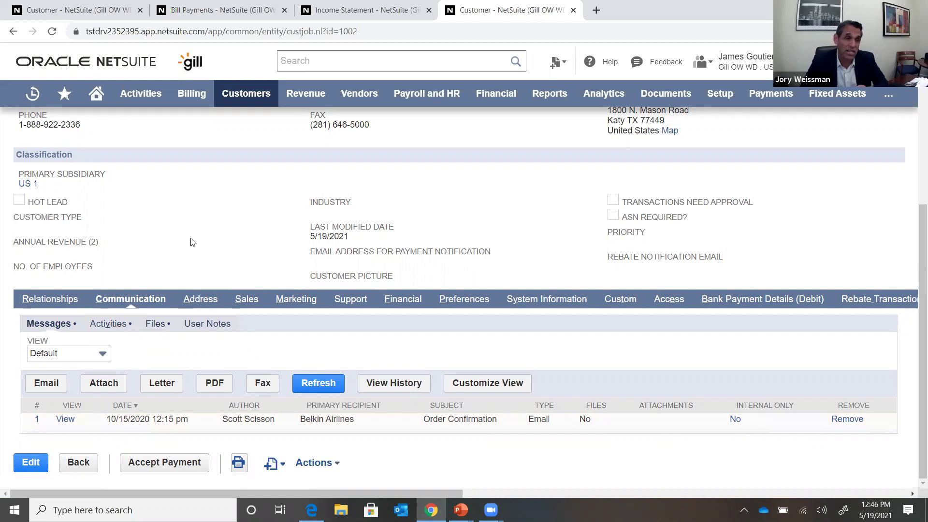
Review the customer's logged activities and attached files in the communication records.
scroll(192, 252, up, 3)
scroll(191, 256, down, 3)
click(107, 324)
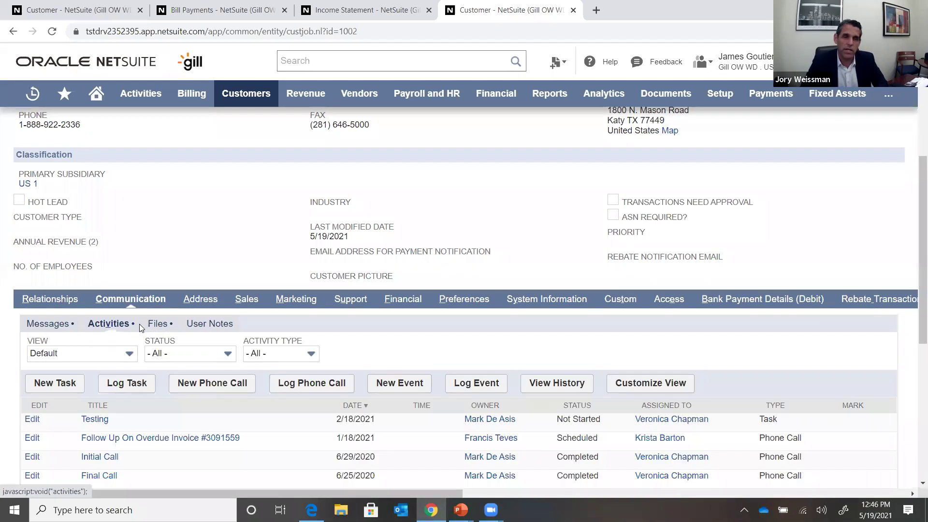
scroll(196, 370, down, 3)
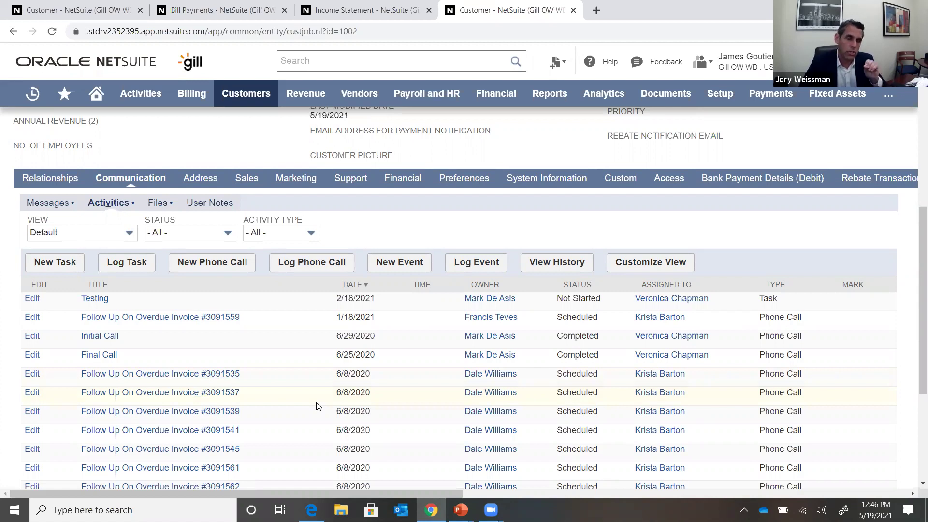
click(158, 203)
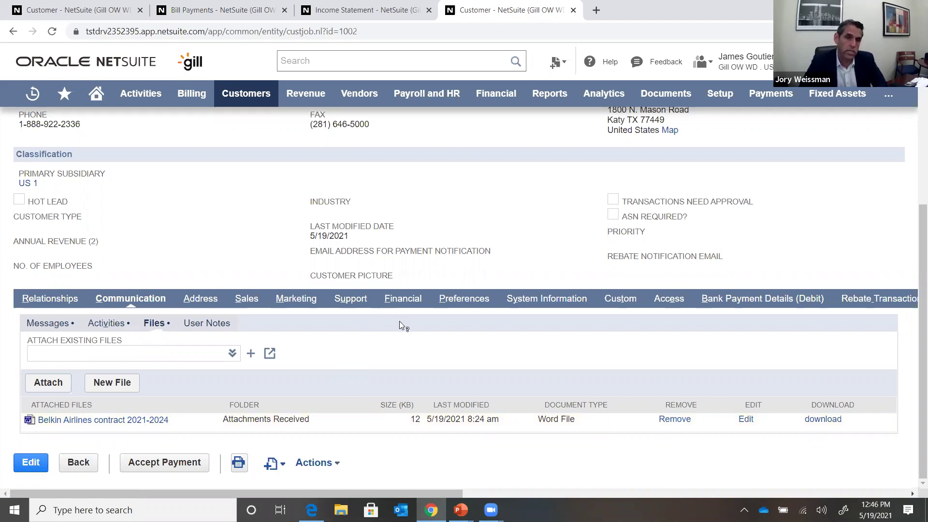
Switch the account role to 10: US AP Analyst.
scroll(400, 325, up, 3)
scroll(406, 336, up, 3)
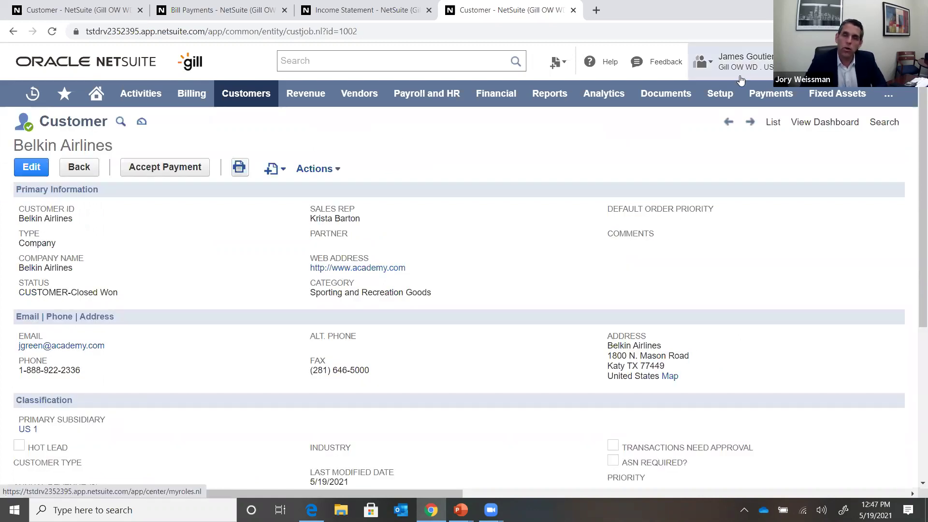
mouse_move(740, 79)
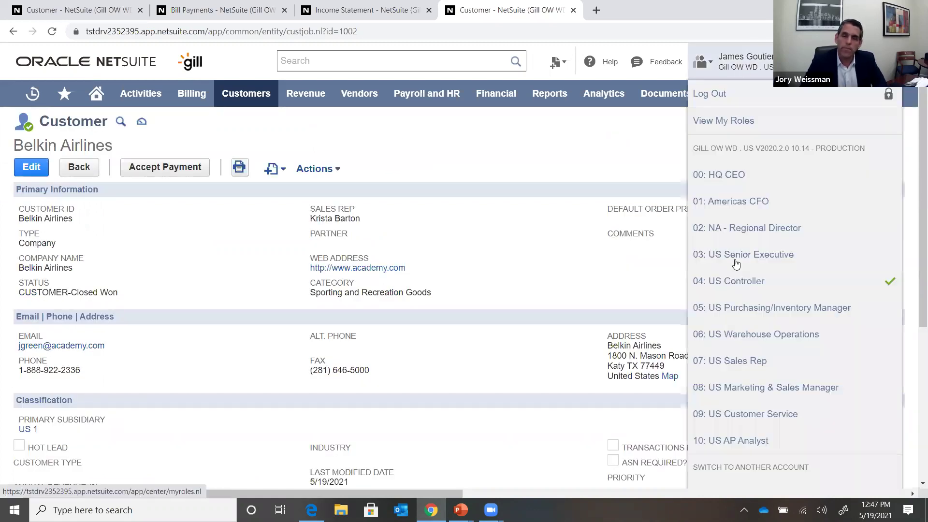
click(755, 447)
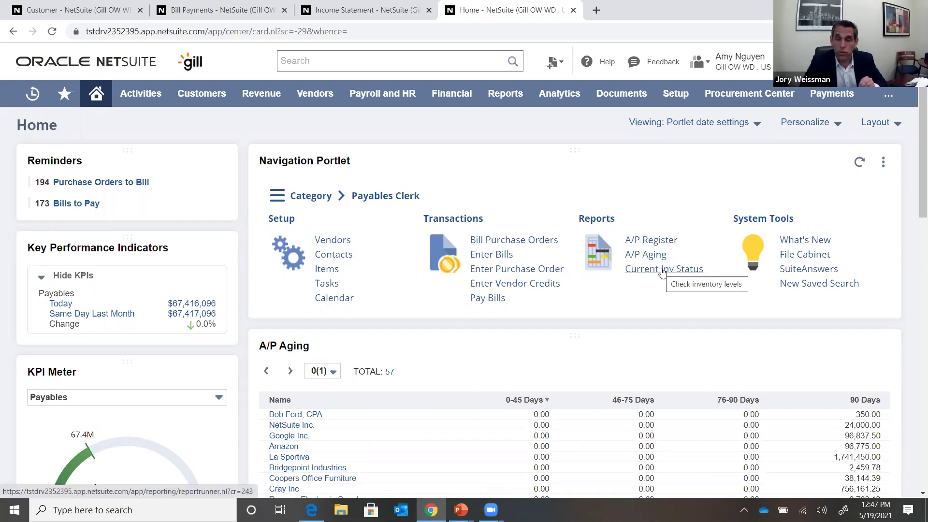
Examine the AP analyst's home dashboard, including A/P aging, bill lookup, quarterly payables trend and discount PO payment search.
scroll(669, 308, down, 3)
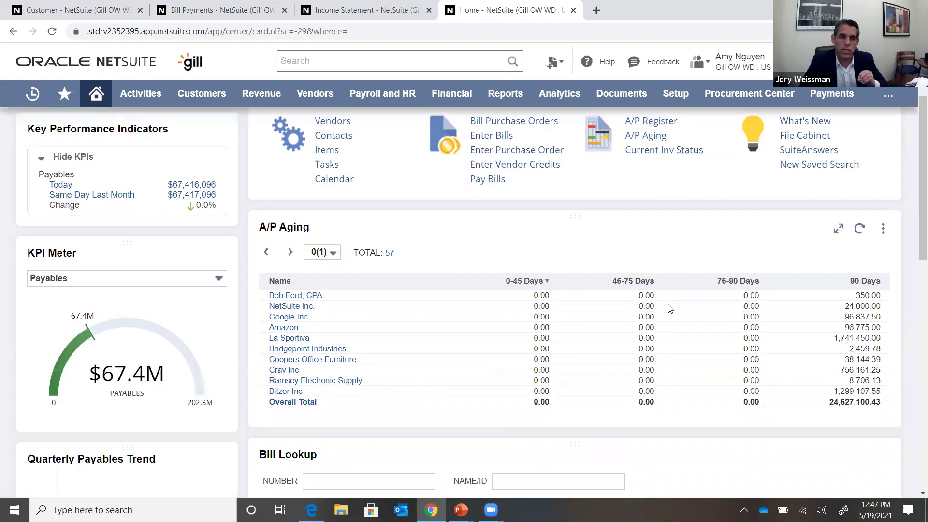
scroll(669, 308, down, 3)
scroll(669, 308, down, 3)
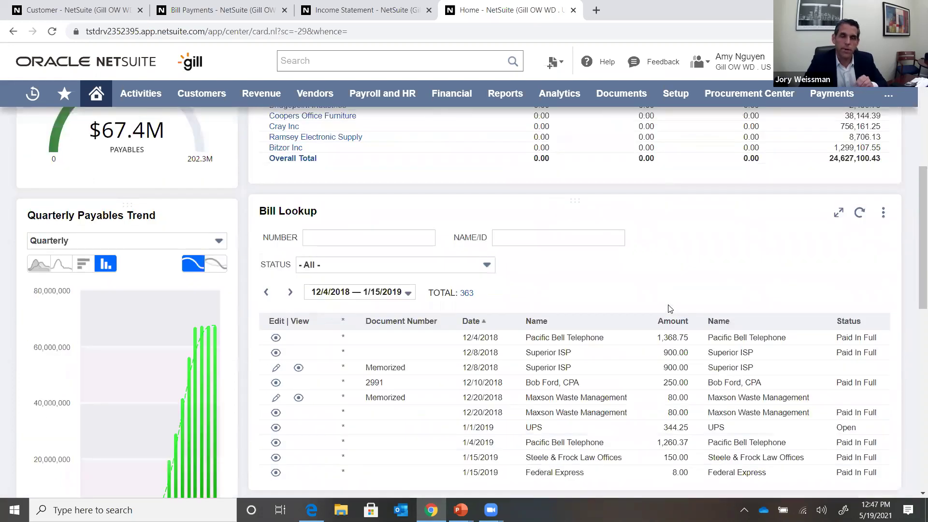
scroll(669, 308, down, 1)
scroll(669, 308, down, 7)
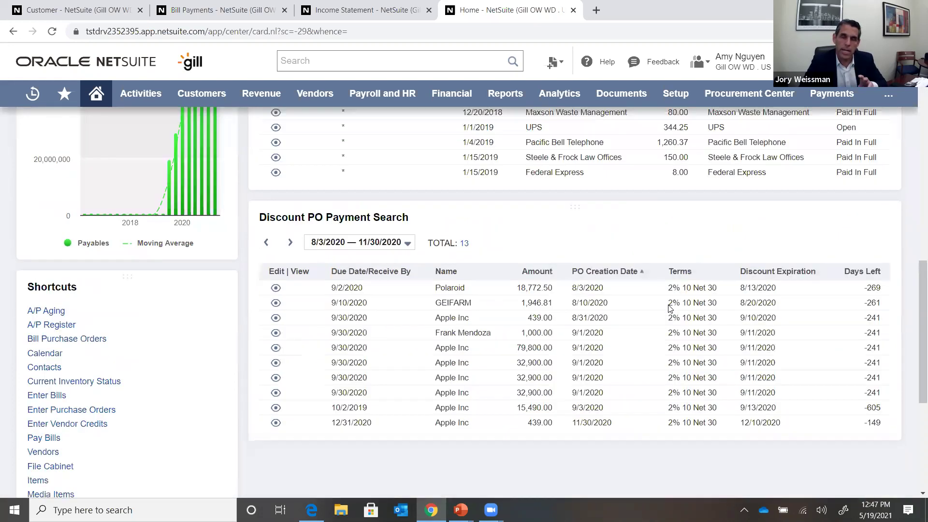
scroll(669, 308, up, 4)
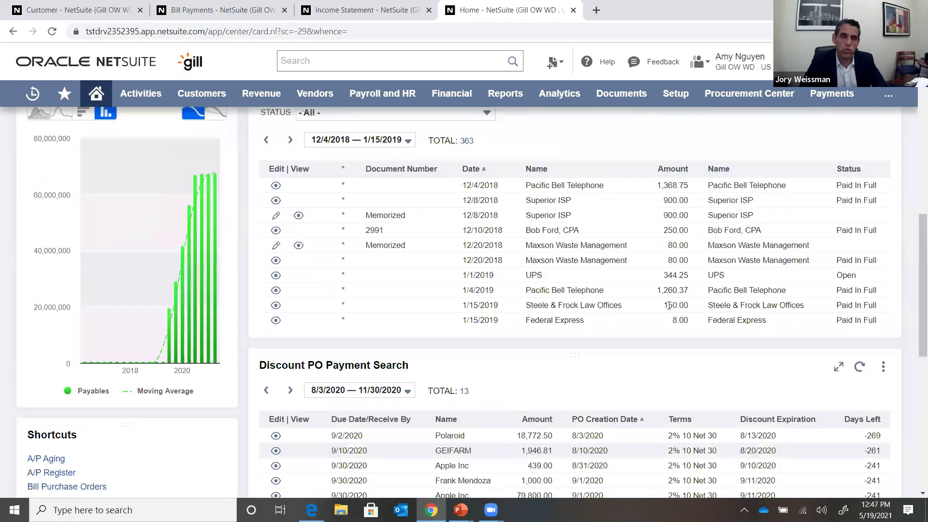
scroll(669, 309, up, 7)
scroll(669, 309, up, 8)
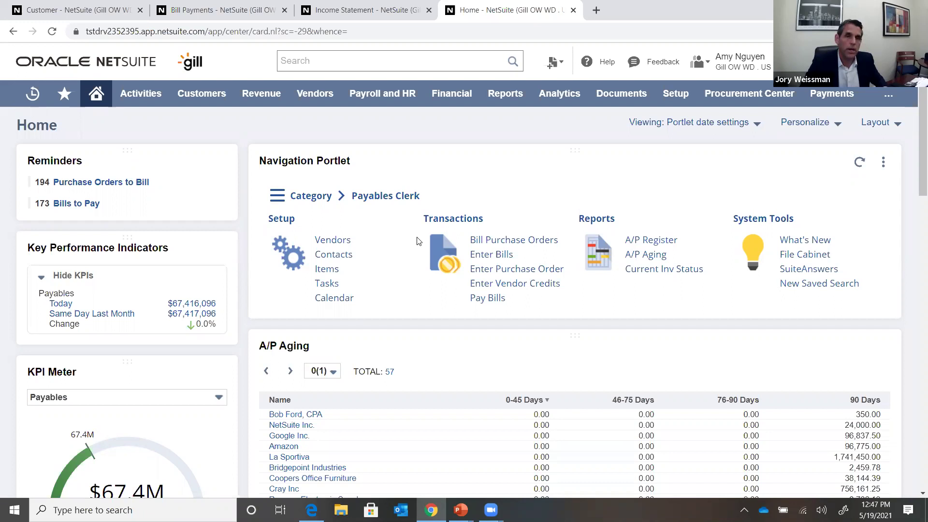
key(alt+Tab)
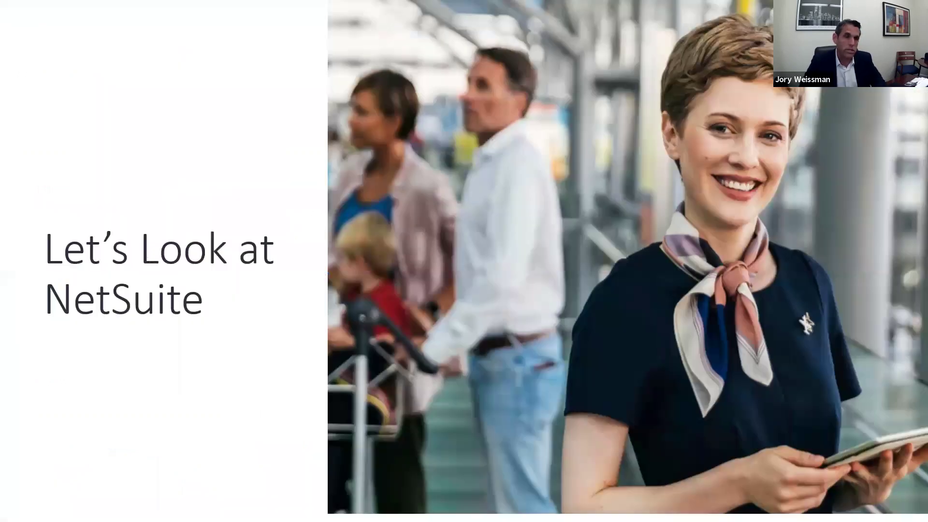
key(Right)
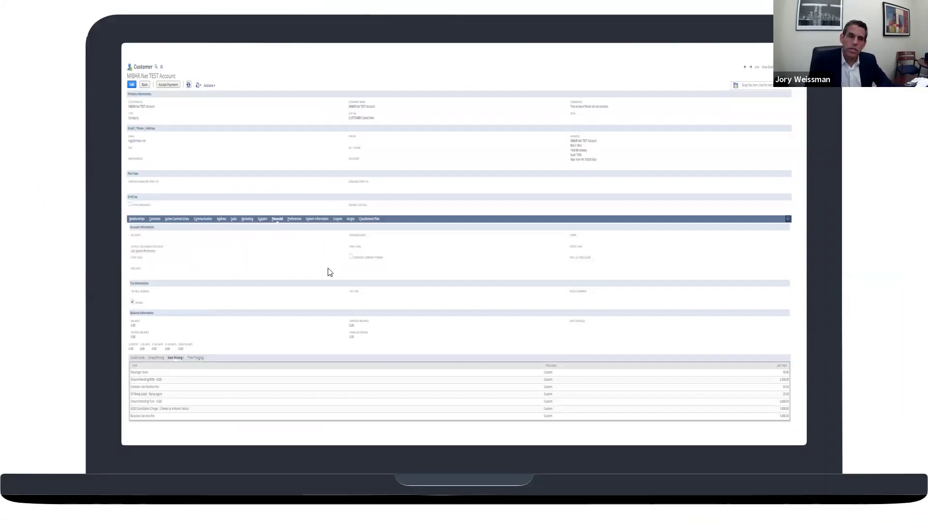
key(Right)
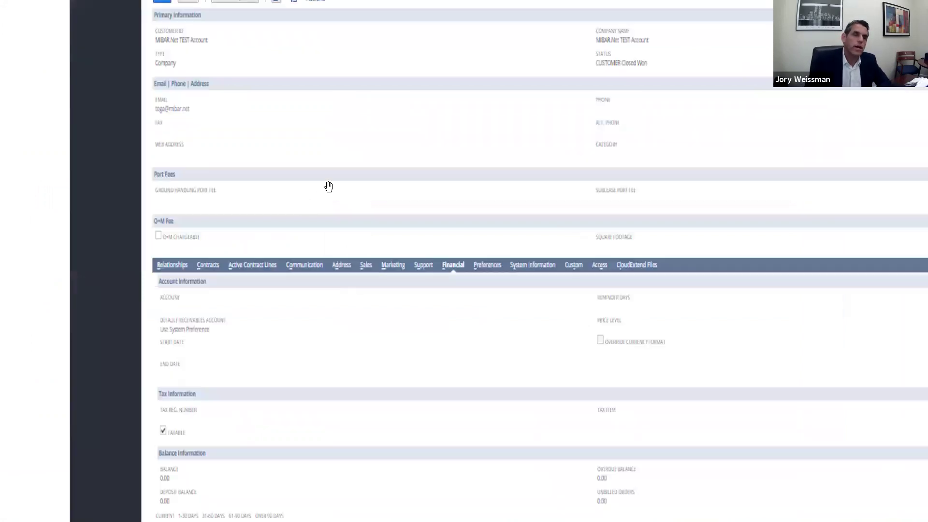
key(Right)
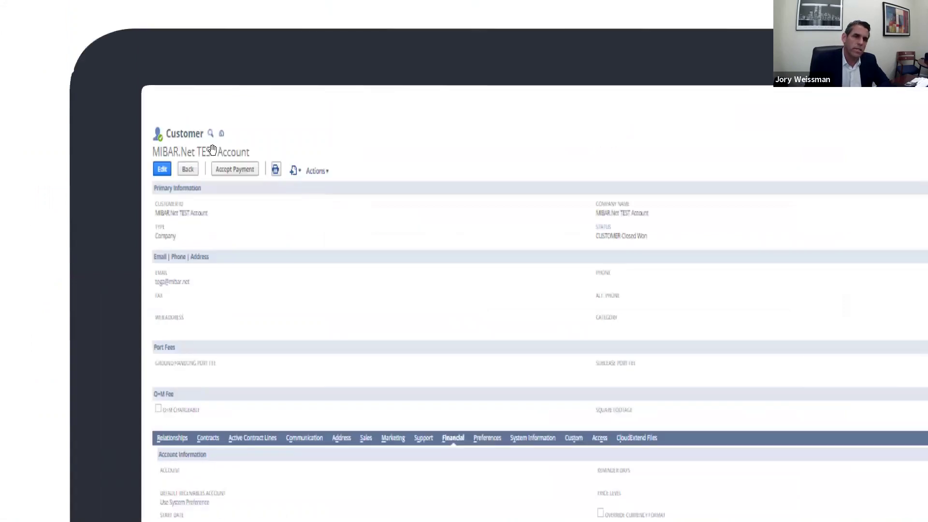
key(Right)
key(Right)
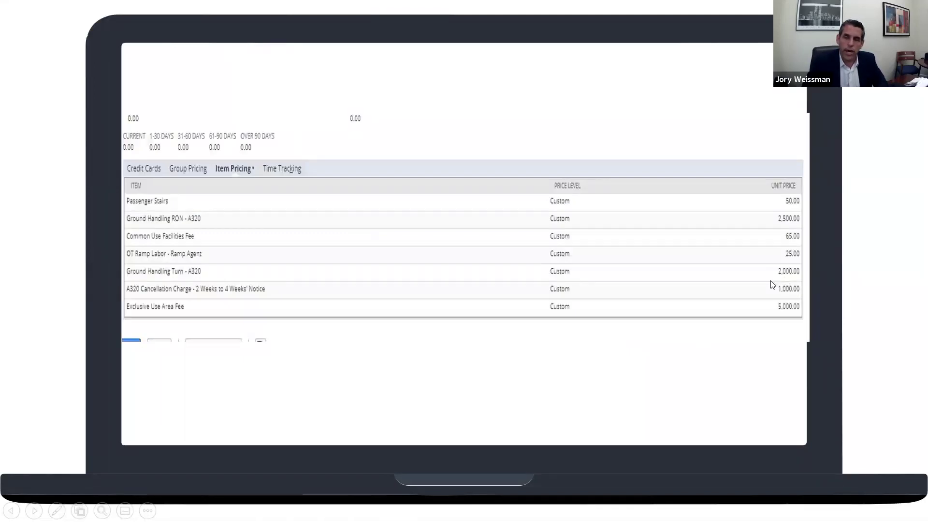
click(771, 289)
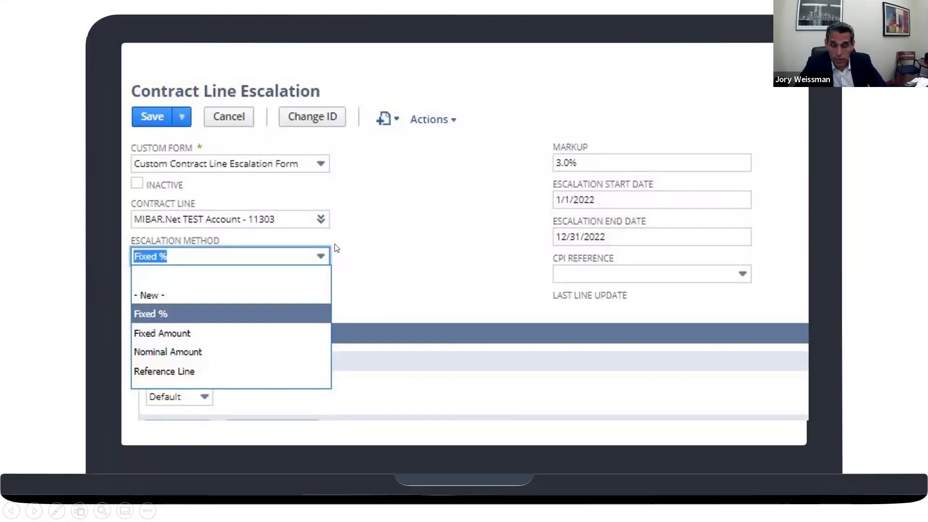
click(441, 251)
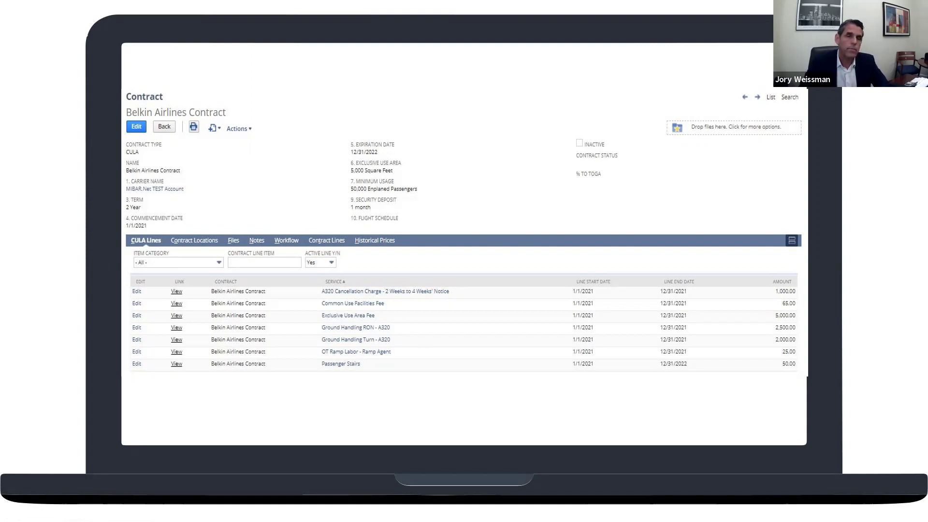
key(Right)
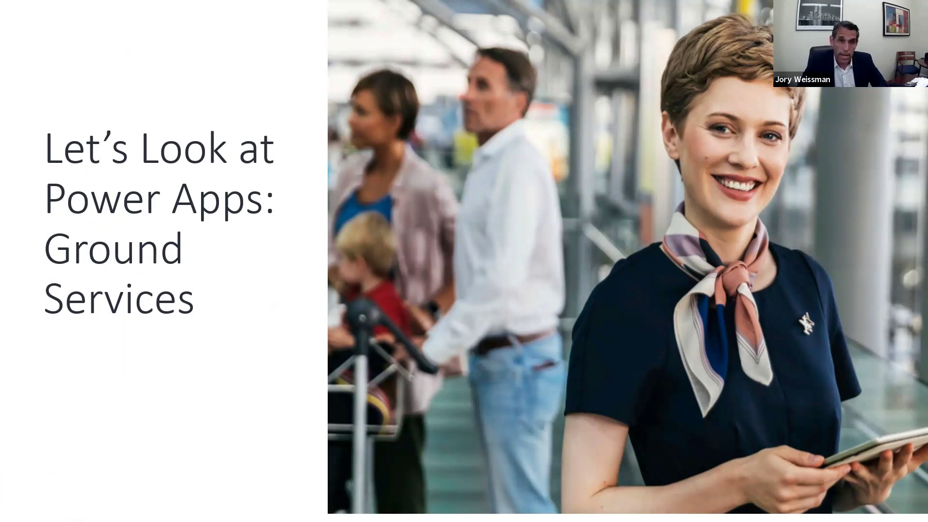
key(Right)
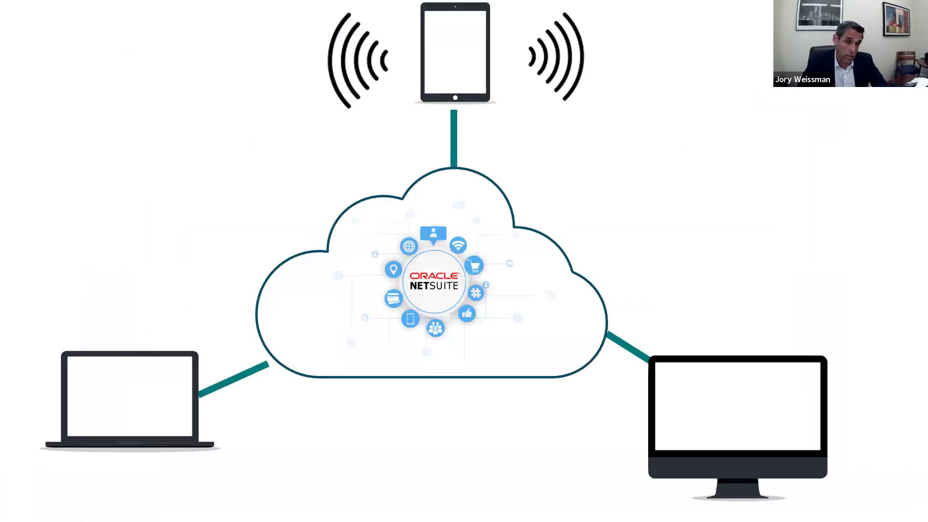
key(Right)
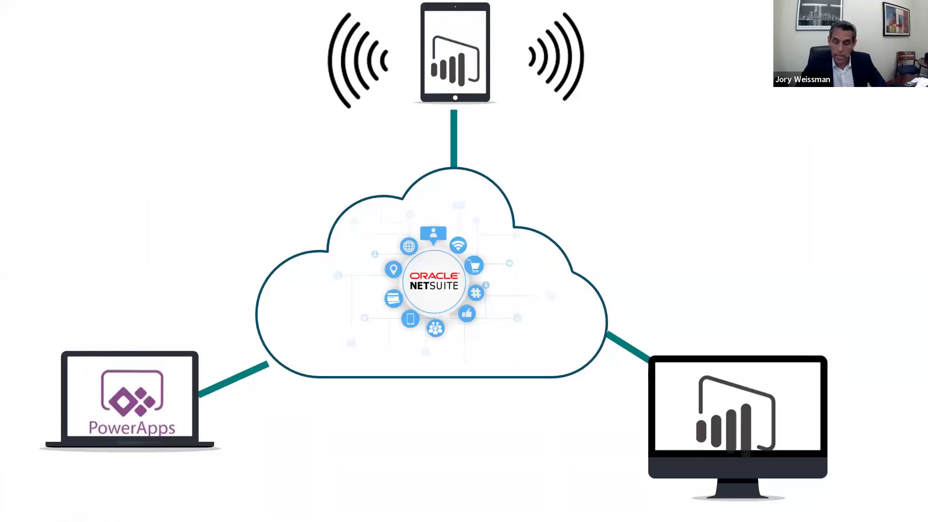